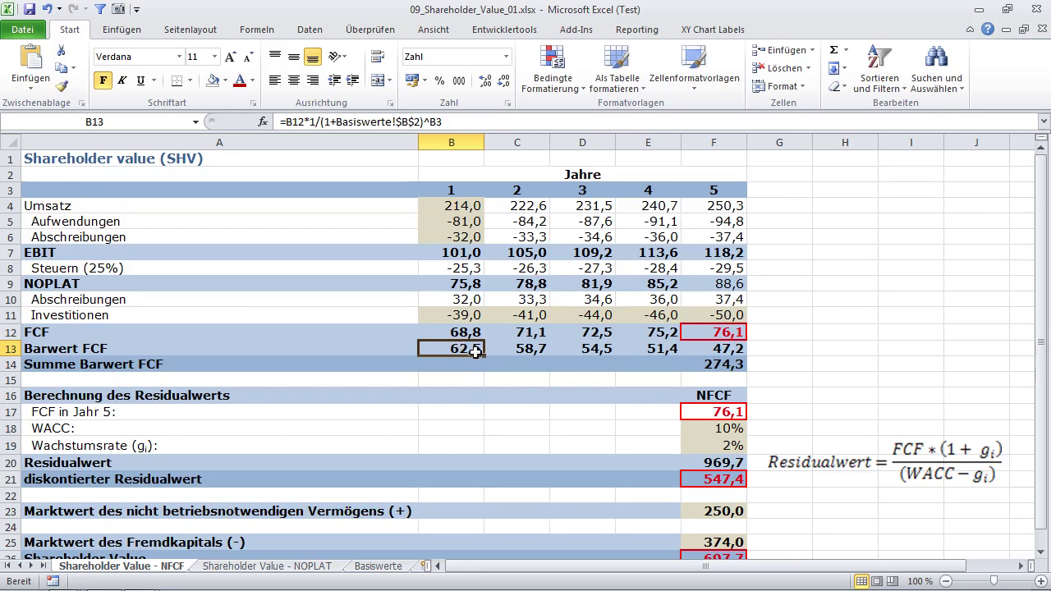
# - Review the year-1 FCF and discounted FCF formula references, then switch to the Basiswerte sheet
pyautogui.click(473, 332)
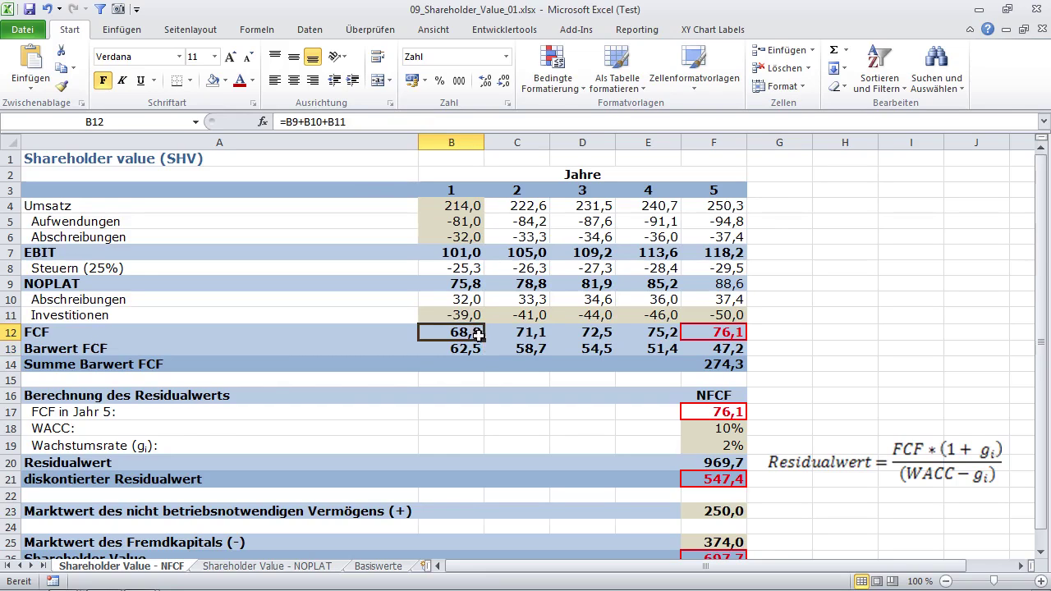
pyautogui.click(467, 350)
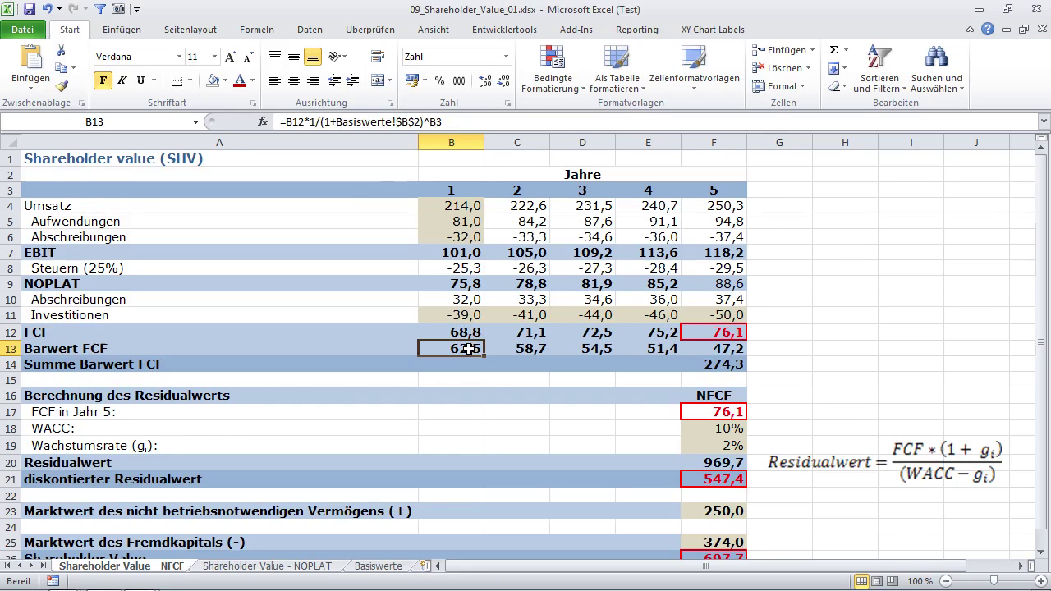
pyautogui.doubleClick(467, 349)
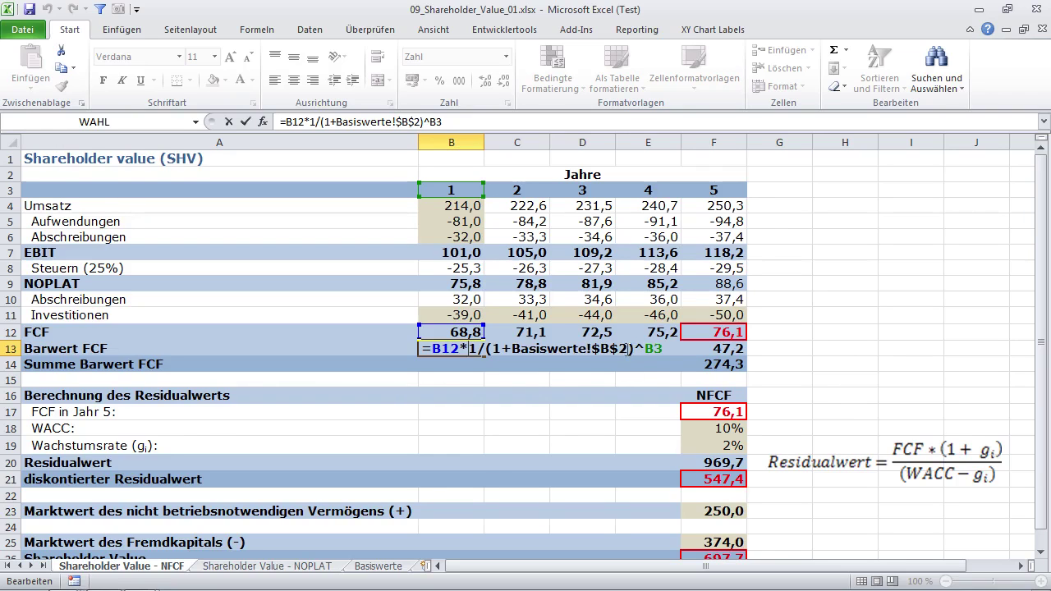
pyautogui.hotkey('ctrl', 'Return')
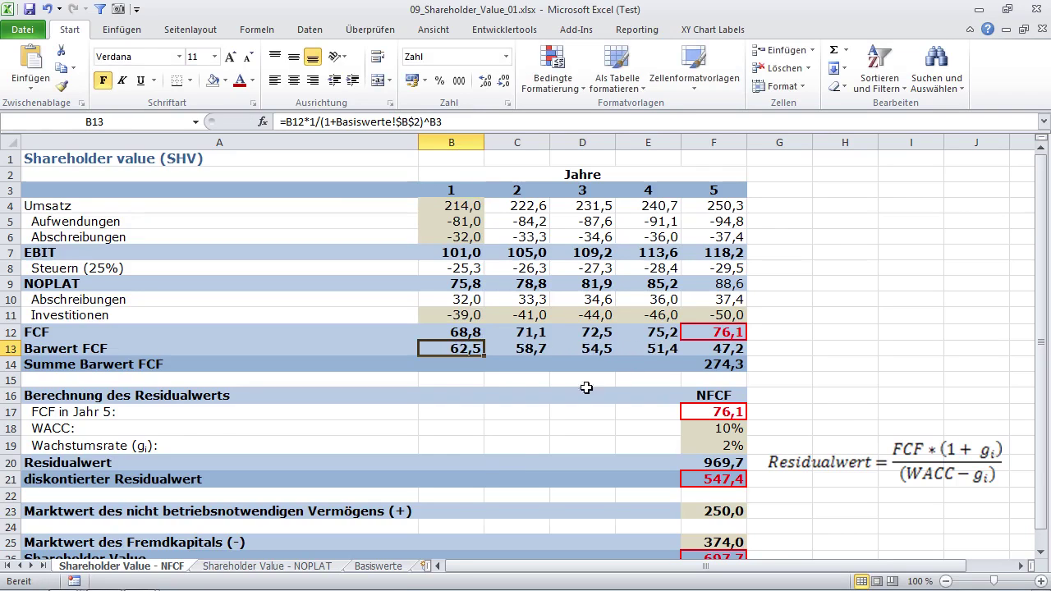
pyautogui.click(385, 566)
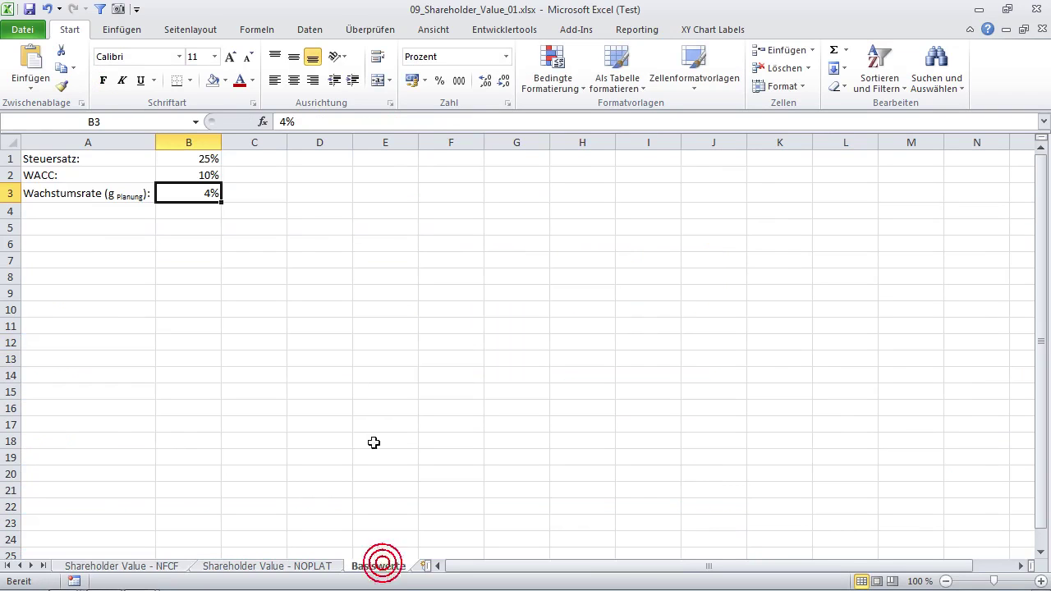
# - Check the 10% WACC on Basiswerte, then return to the Shareholder Value - NFCF sheet
pyautogui.click(206, 177)
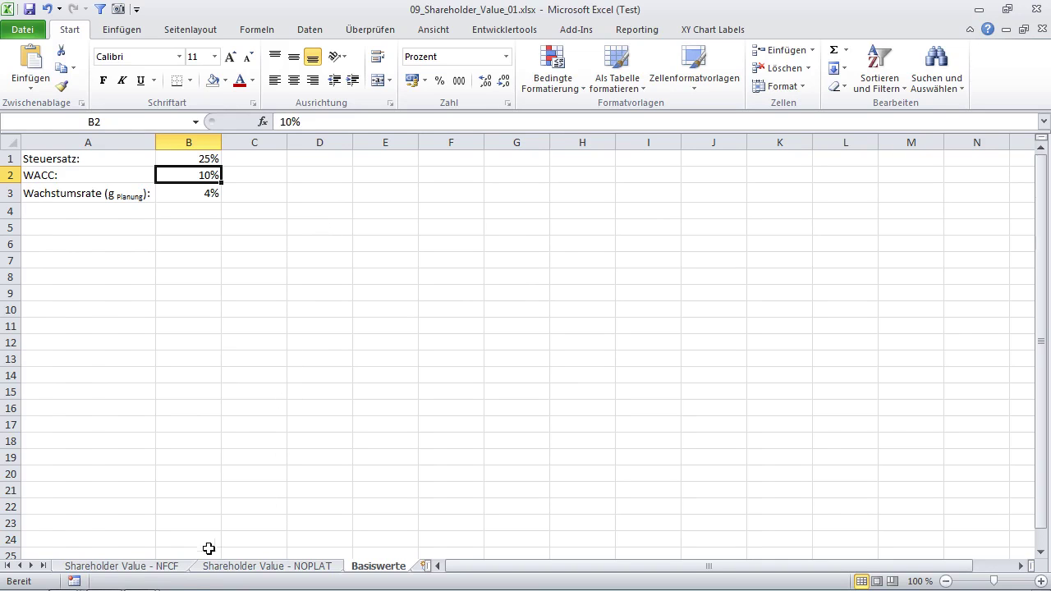
pyautogui.click(174, 567)
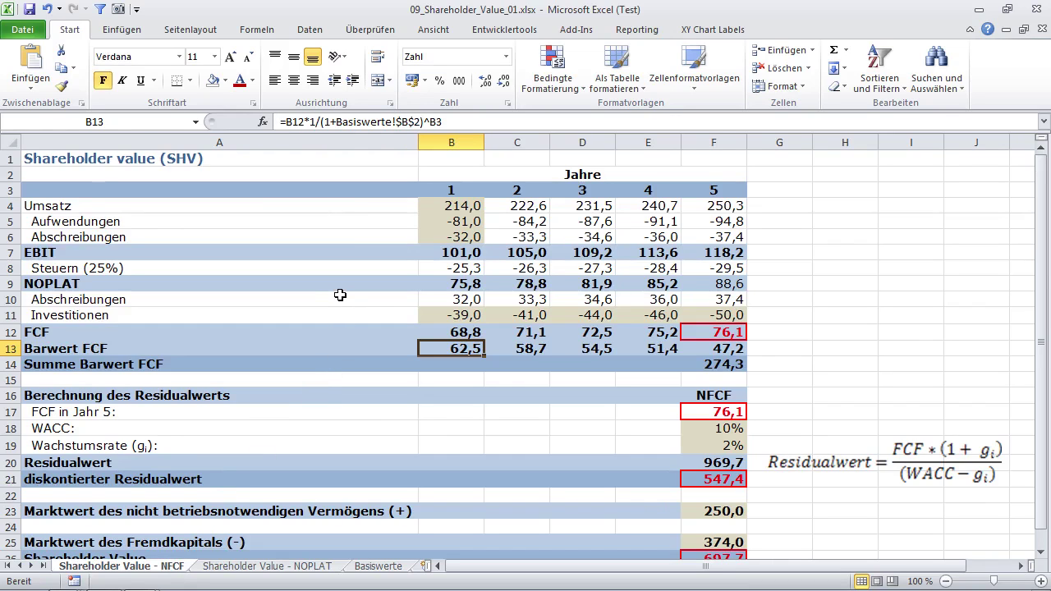
pyautogui.click(732, 364)
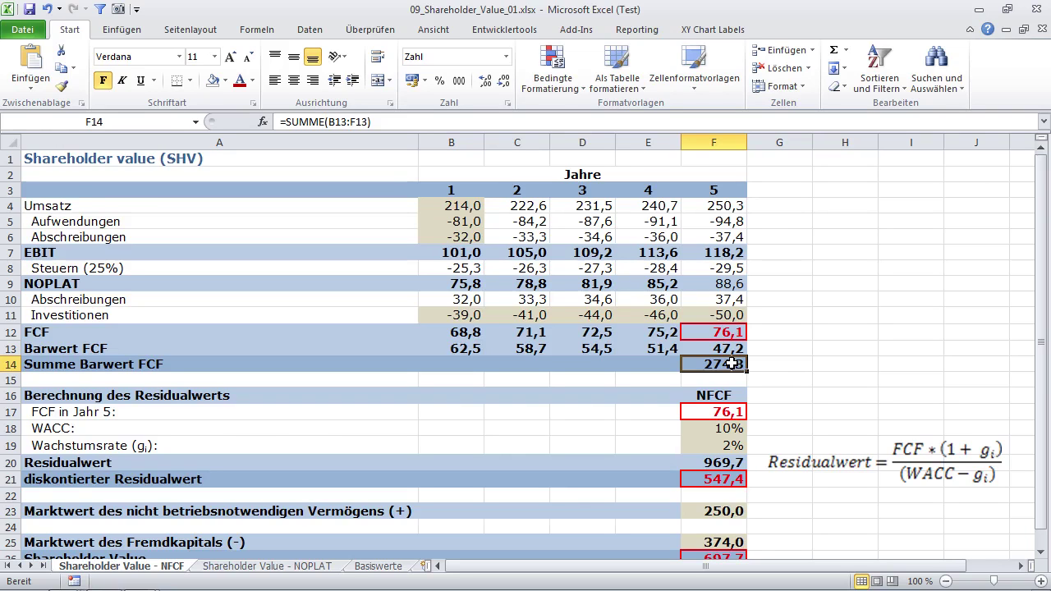
pyautogui.doubleClick(731, 364)
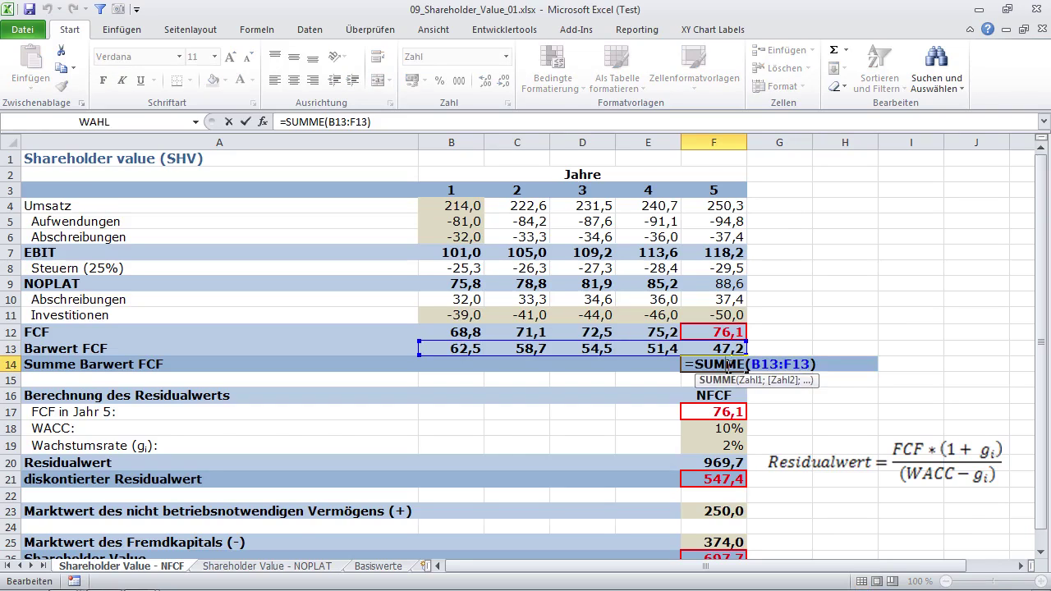
pyautogui.press('Return')
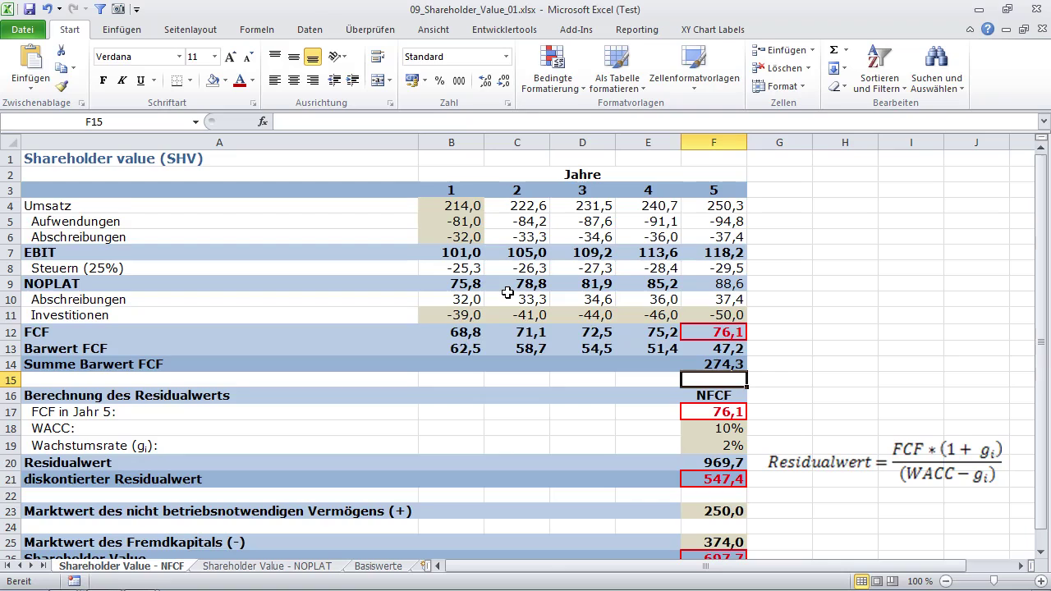
pyautogui.click(713, 410)
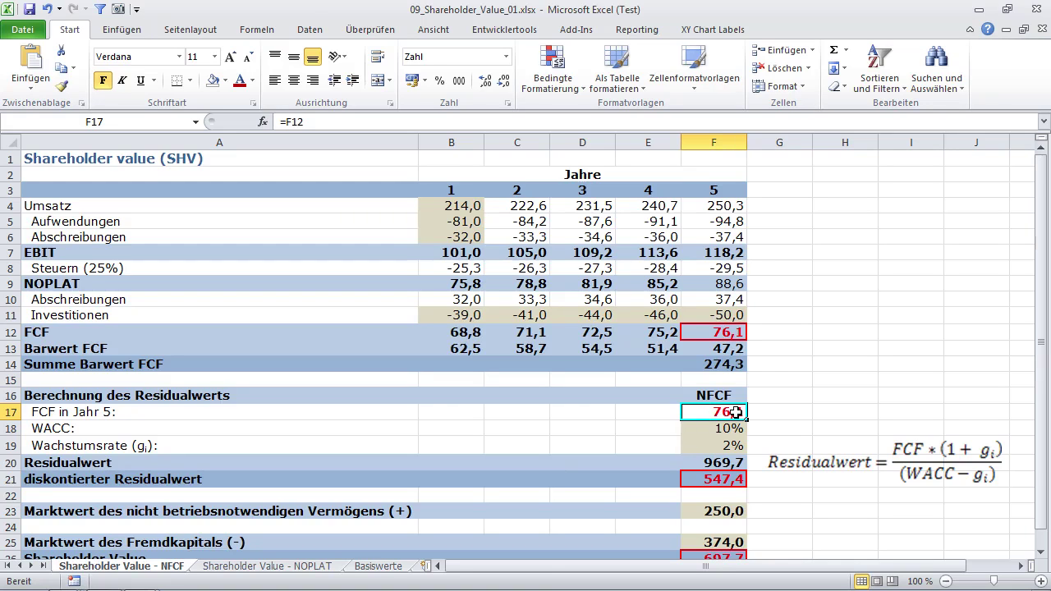
pyautogui.doubleClick(726, 413)
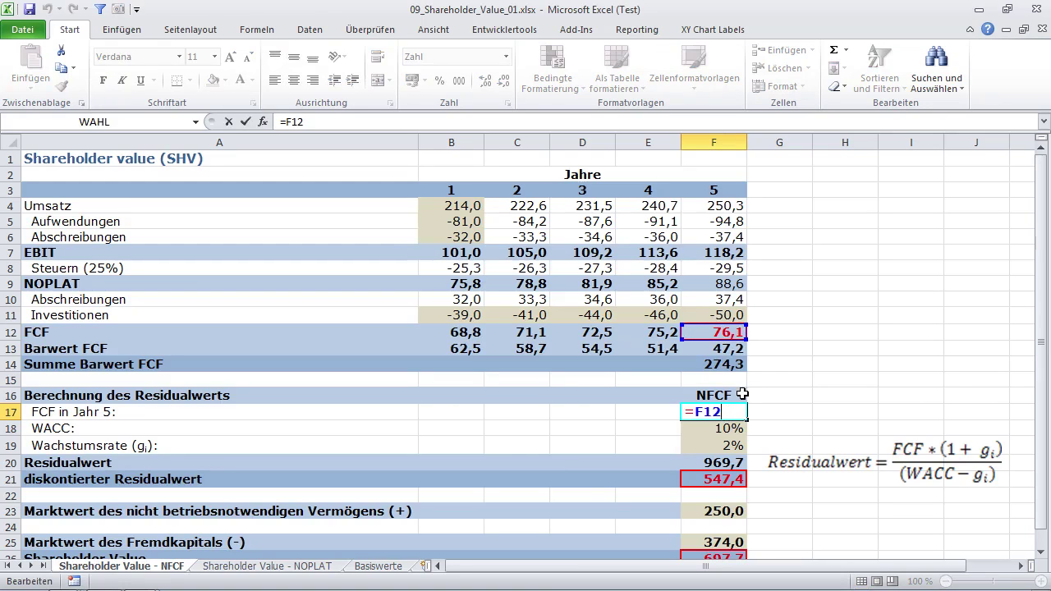
pyautogui.press('Return')
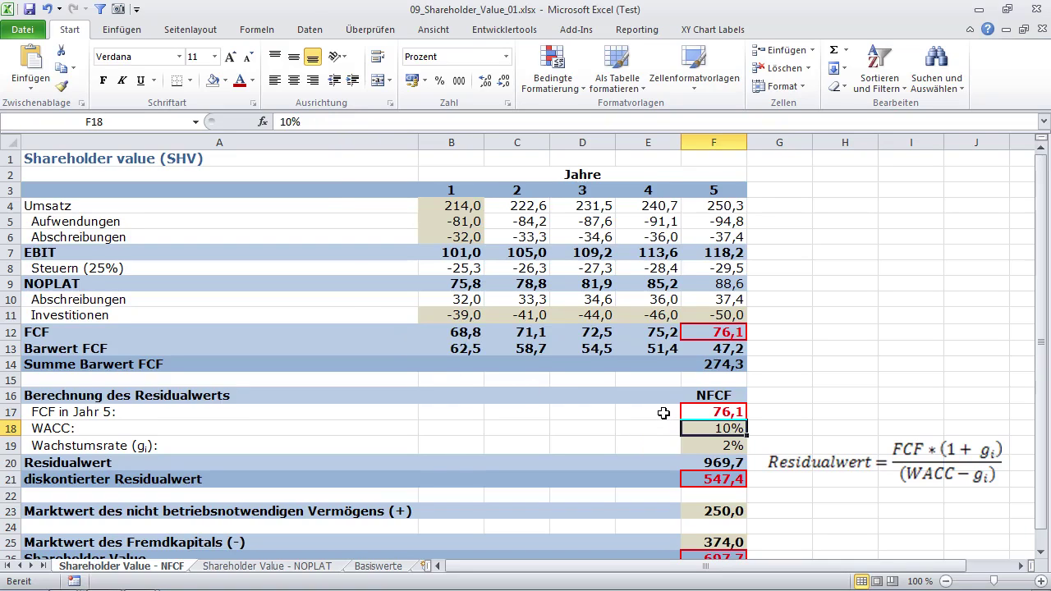
pyautogui.click(730, 448)
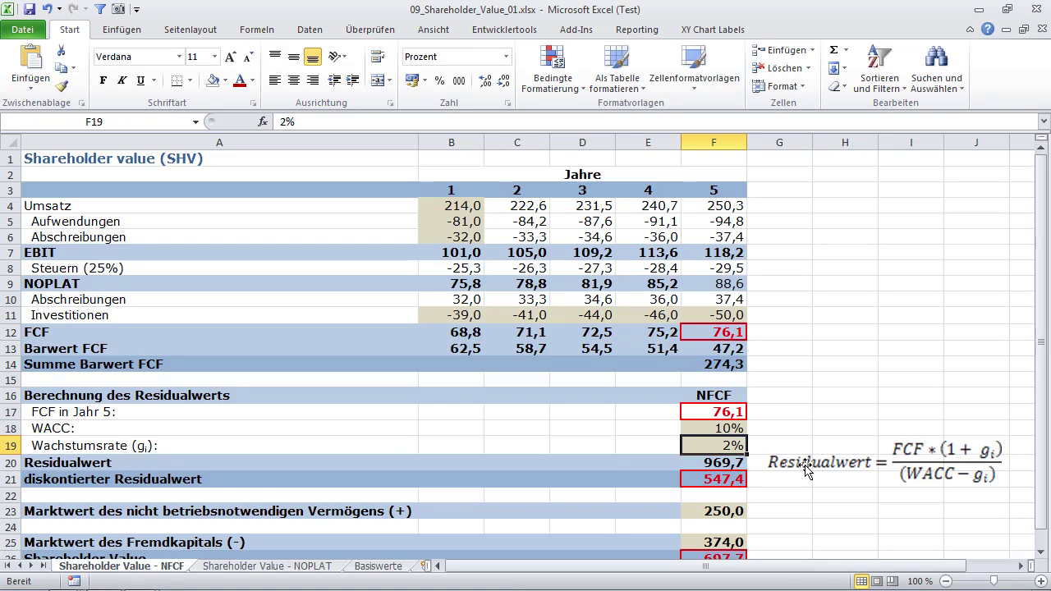
pyautogui.click(731, 464)
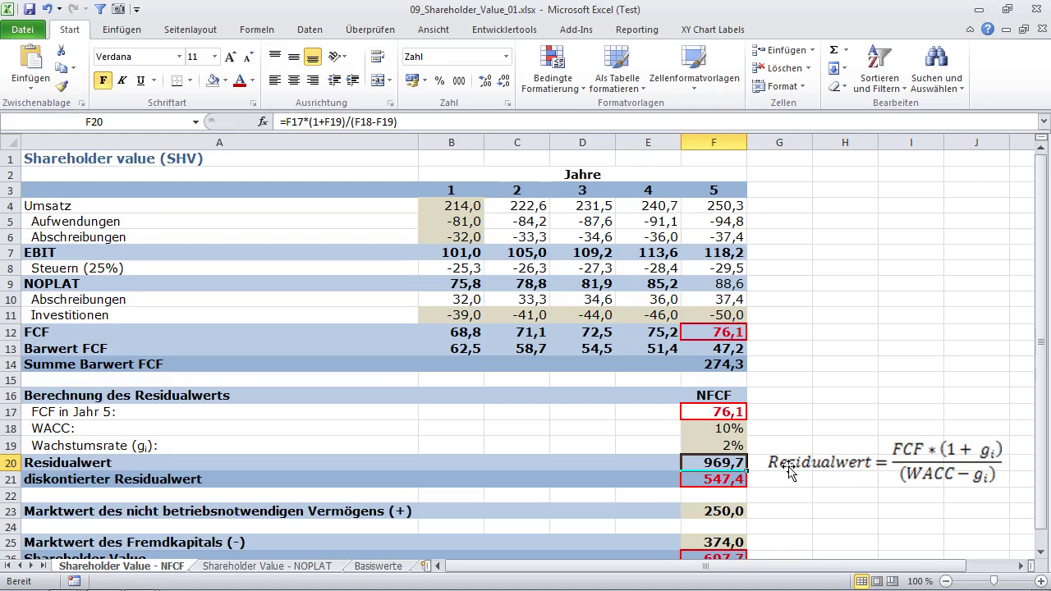
pyautogui.doubleClick(728, 462)
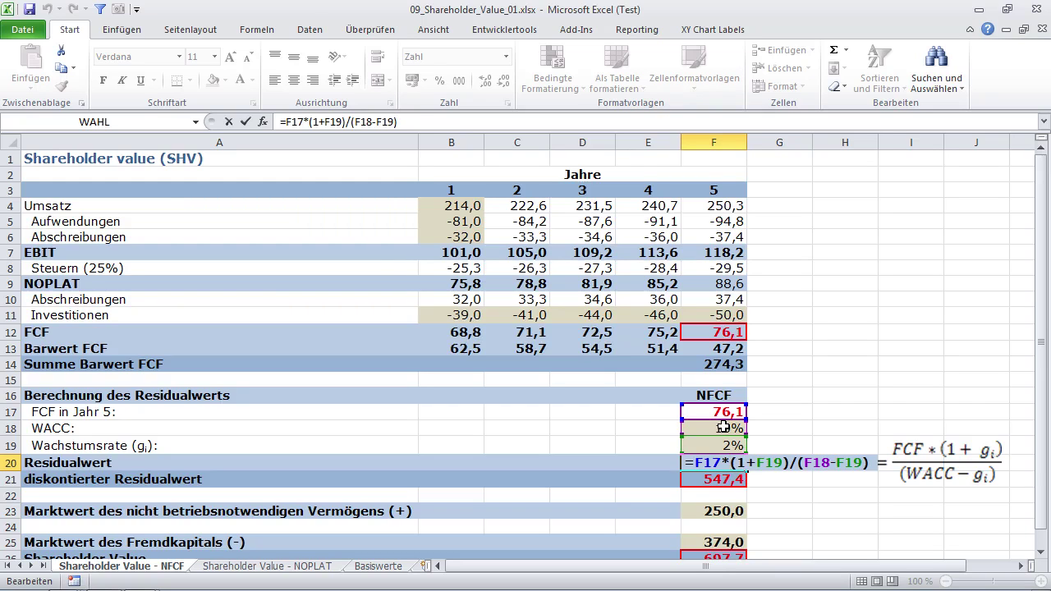
pyautogui.press('Return')
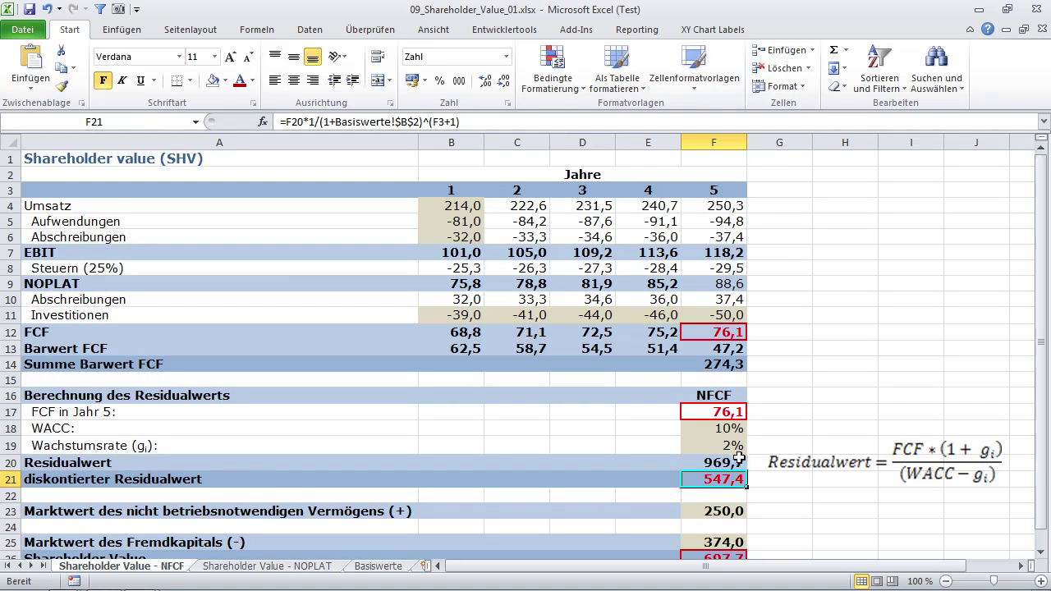
pyautogui.click(727, 465)
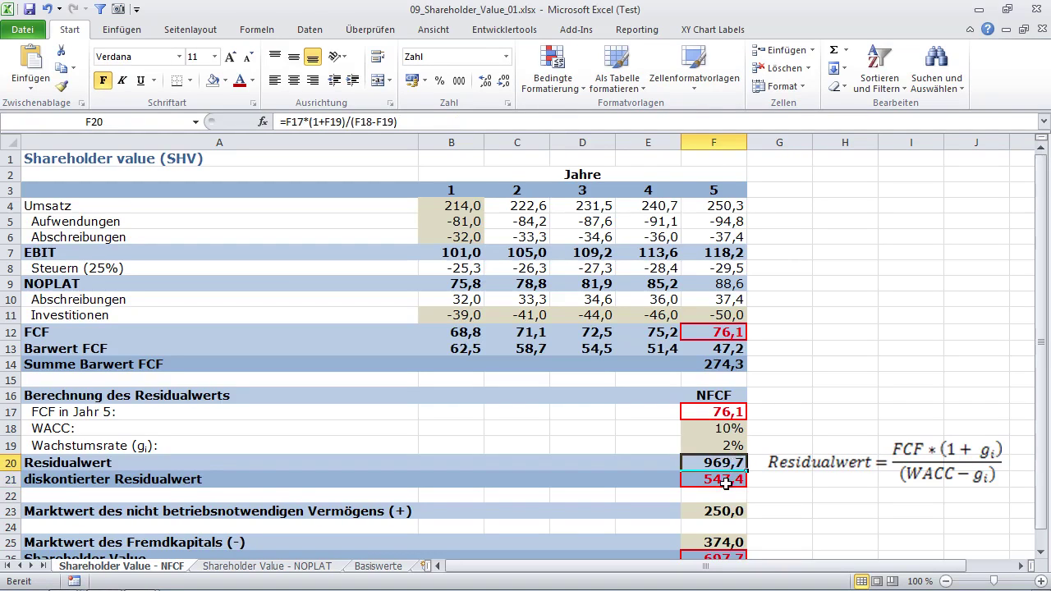
pyautogui.click(727, 481)
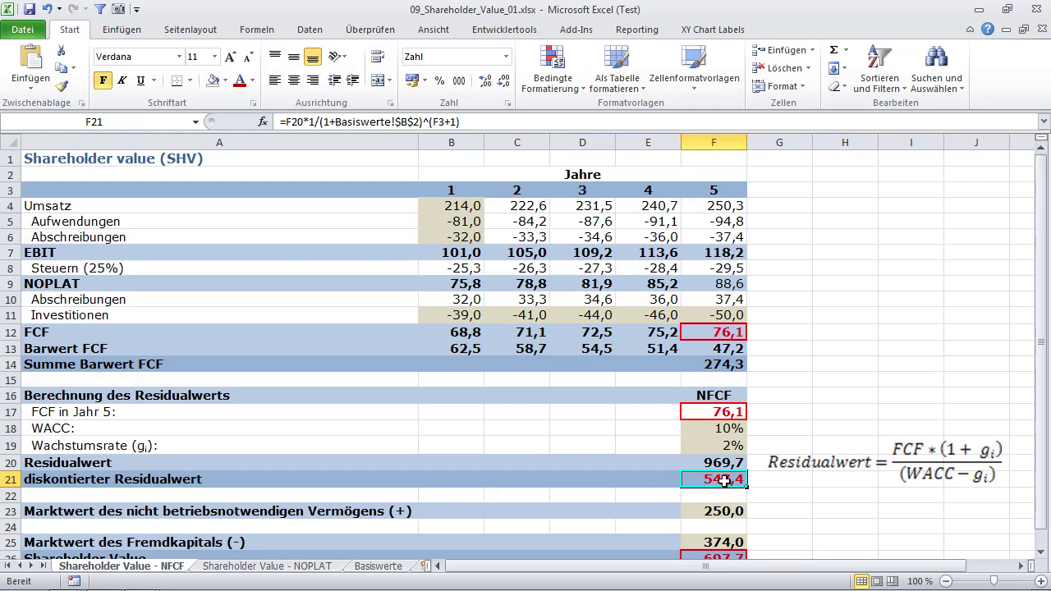
pyautogui.doubleClick(708, 482)
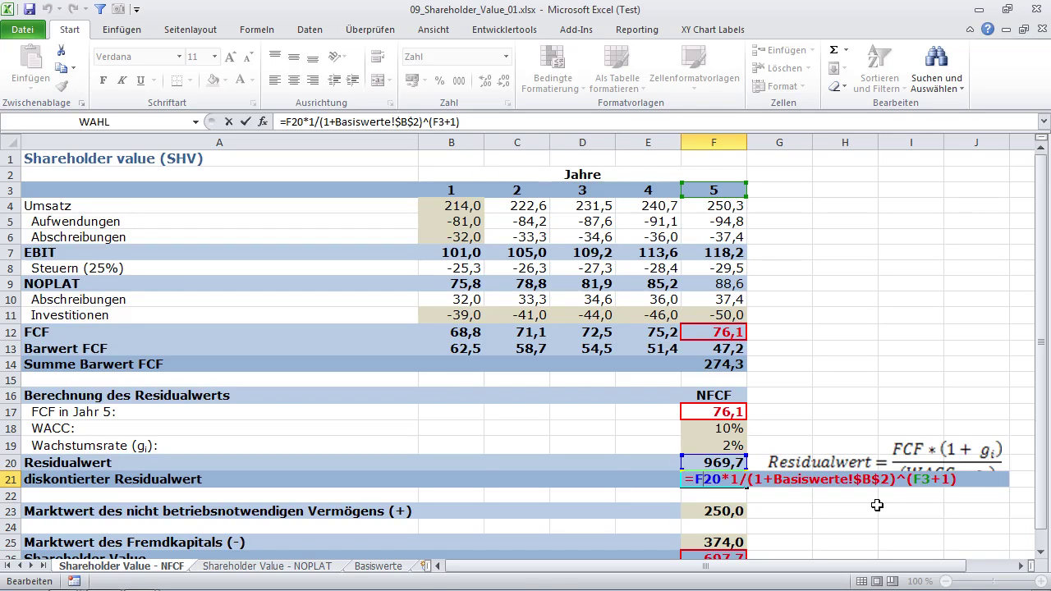
pyautogui.press('Return')
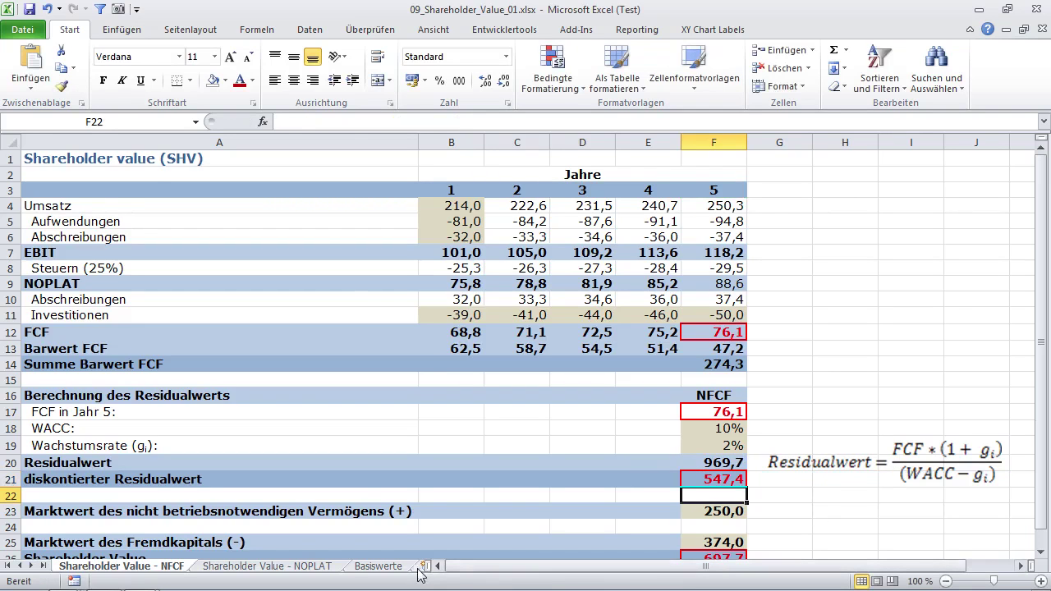
pyautogui.click(390, 566)
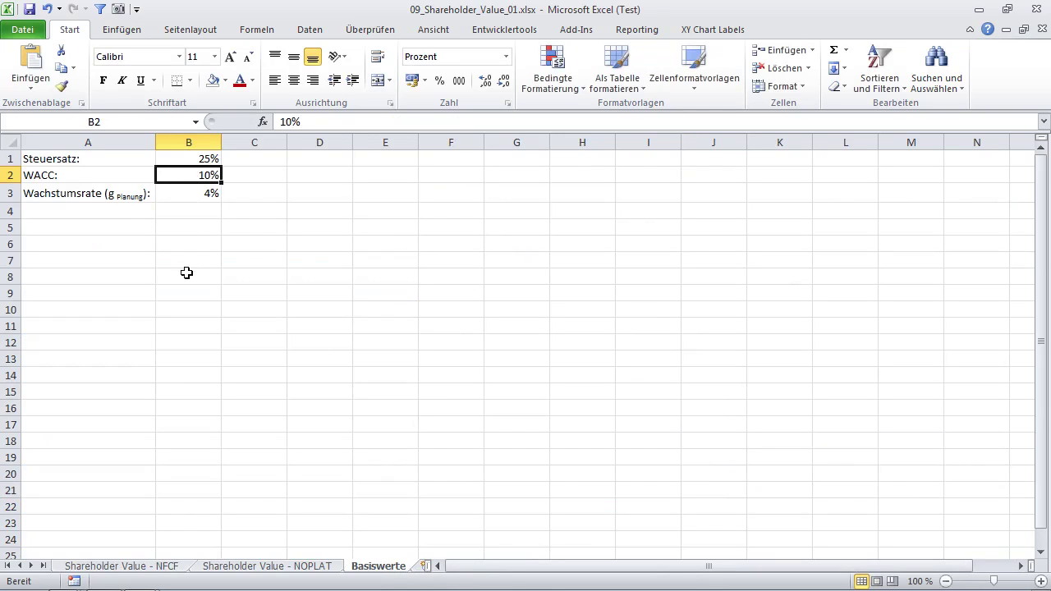
pyautogui.click(177, 570)
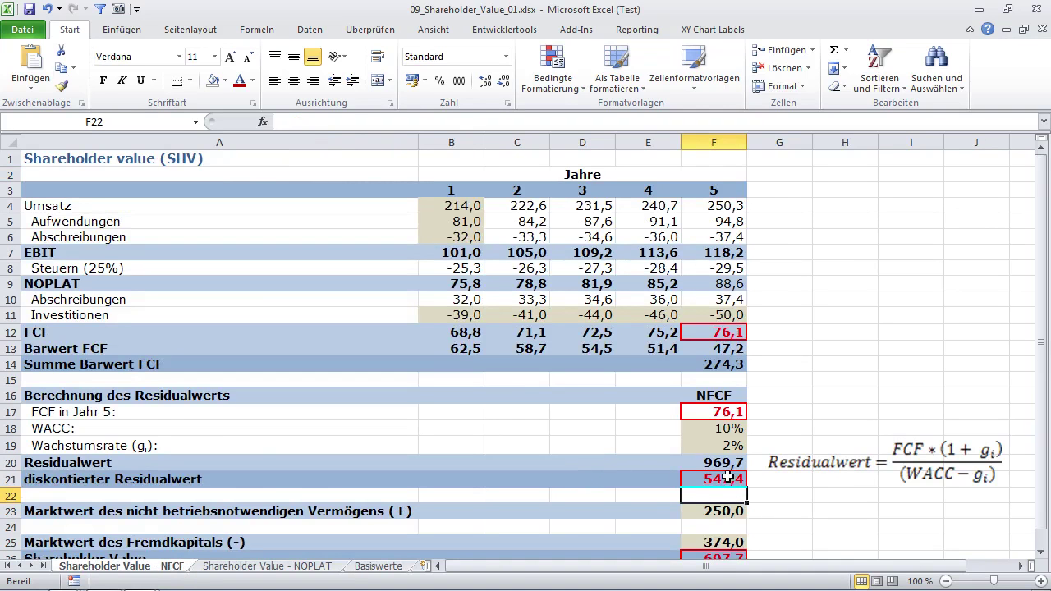
# - Recheck the discounted residual value formula, then the non-operating assets 250,0 and debt 374,0
pyautogui.click(727, 477)
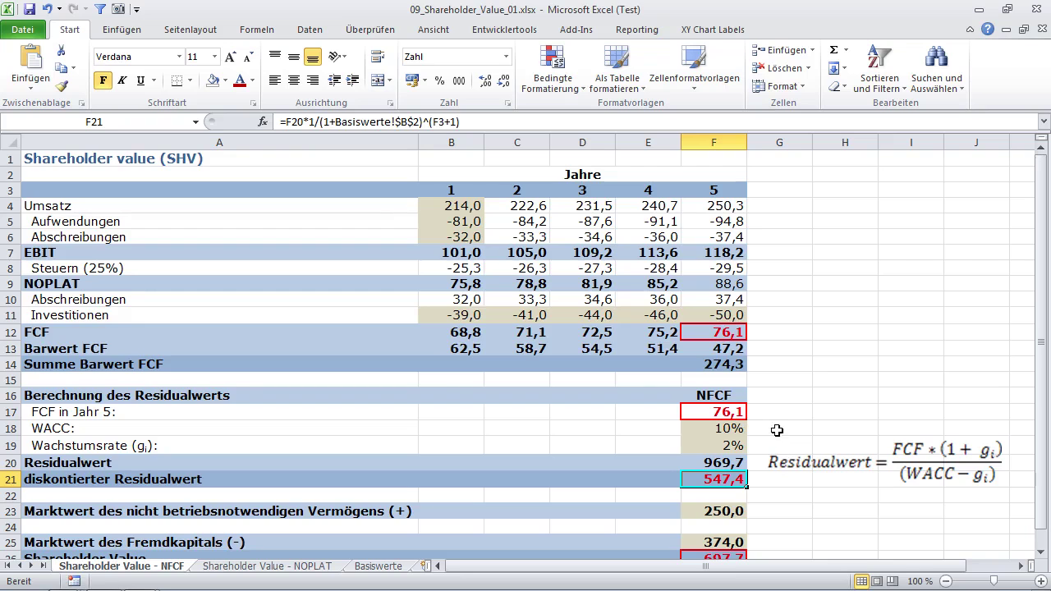
pyautogui.scroll(-2, 798, 427)
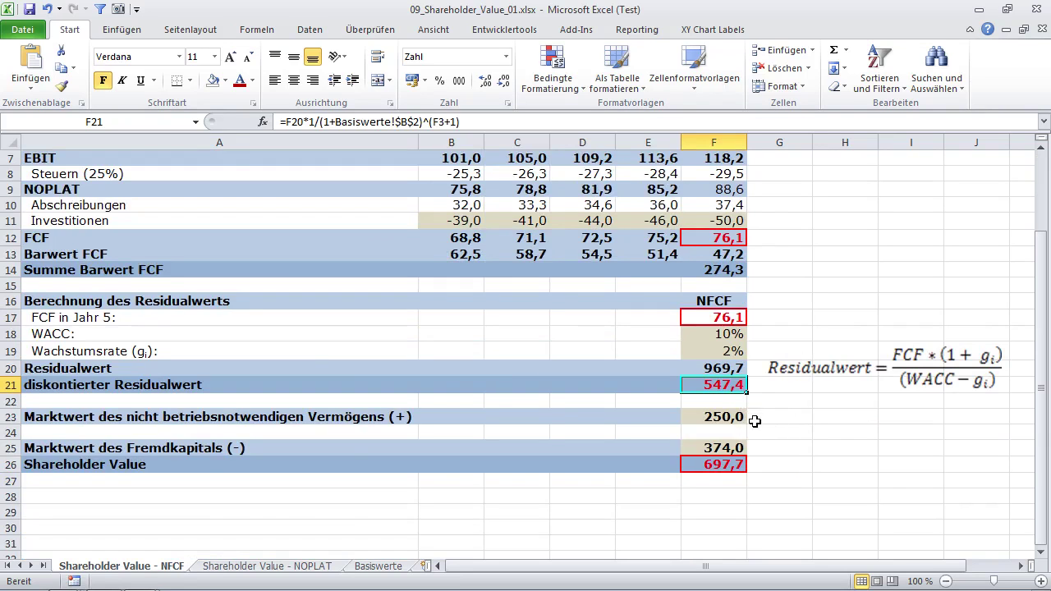
pyautogui.click(741, 416)
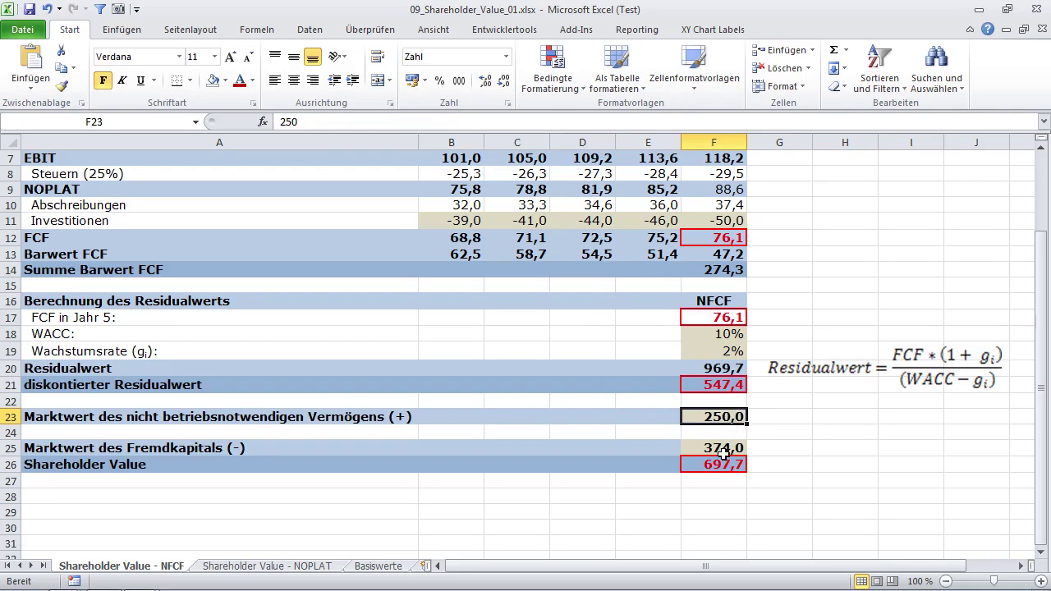
pyautogui.click(728, 448)
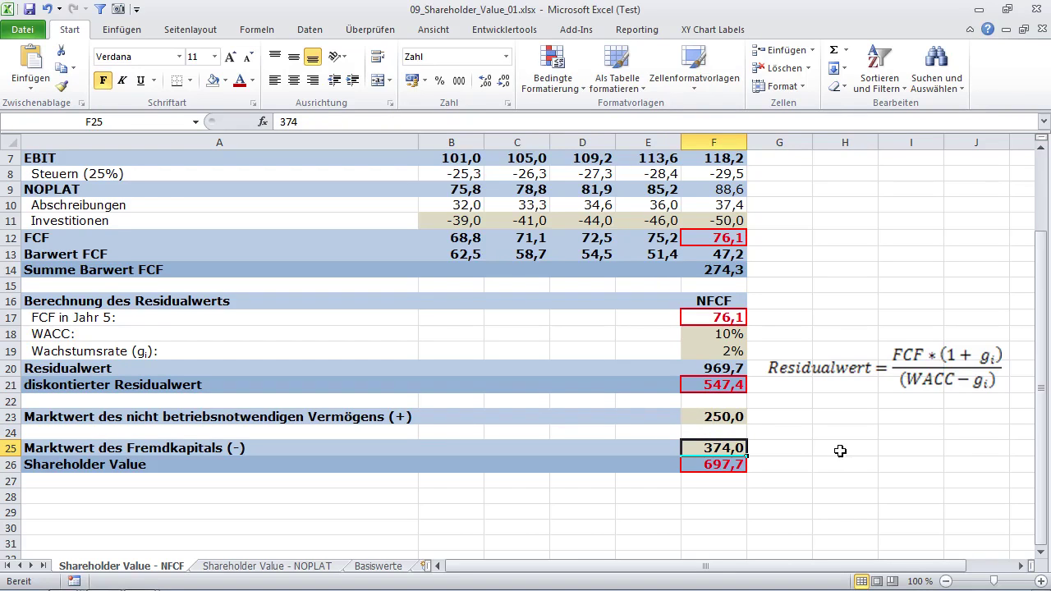
pyautogui.doubleClick(726, 465)
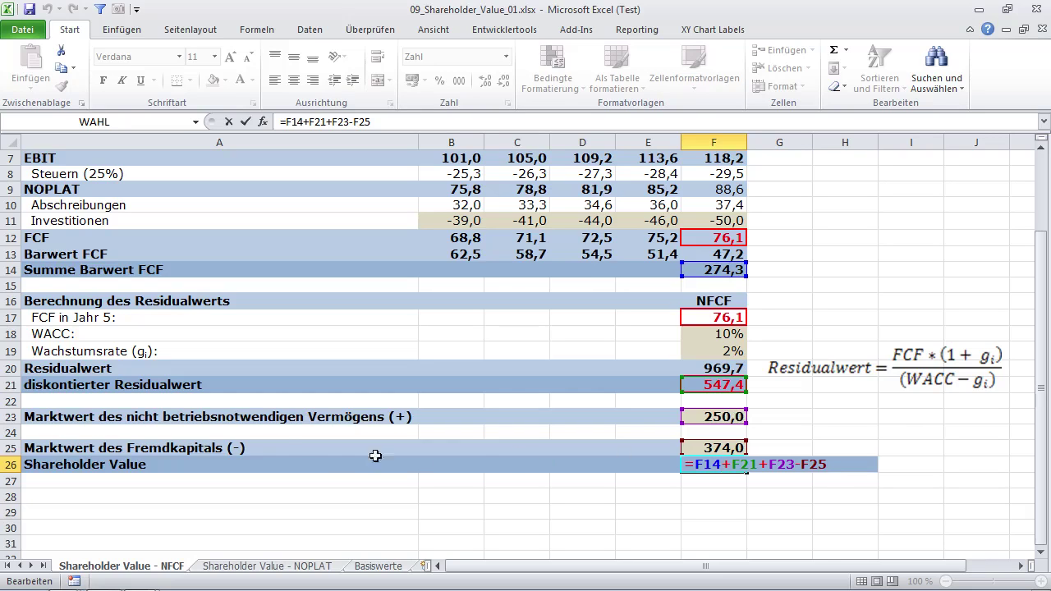
pyautogui.click(715, 462)
pyautogui.press('Return')
pyautogui.click(712, 460)
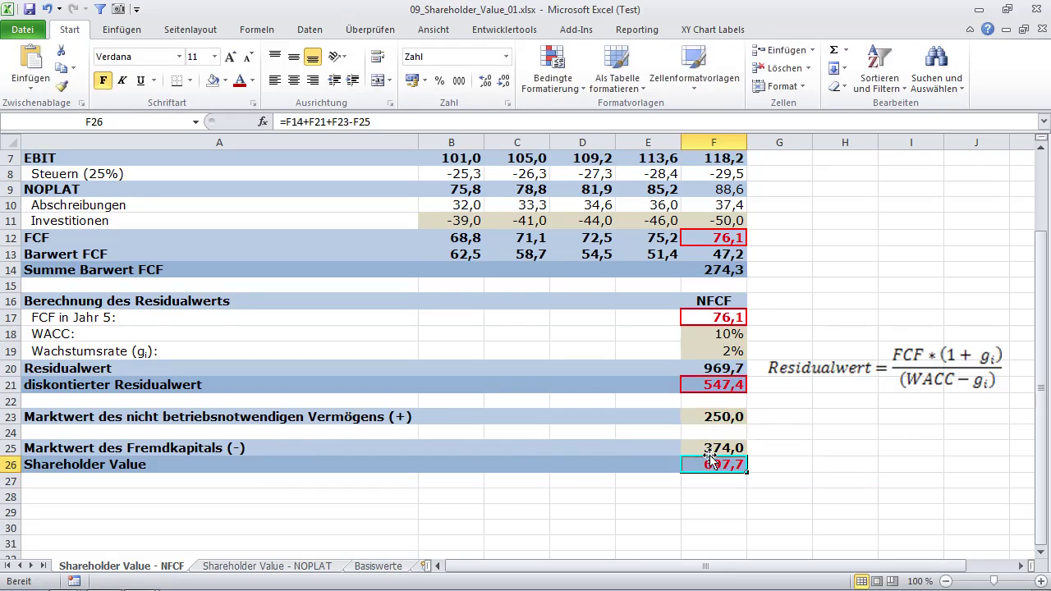